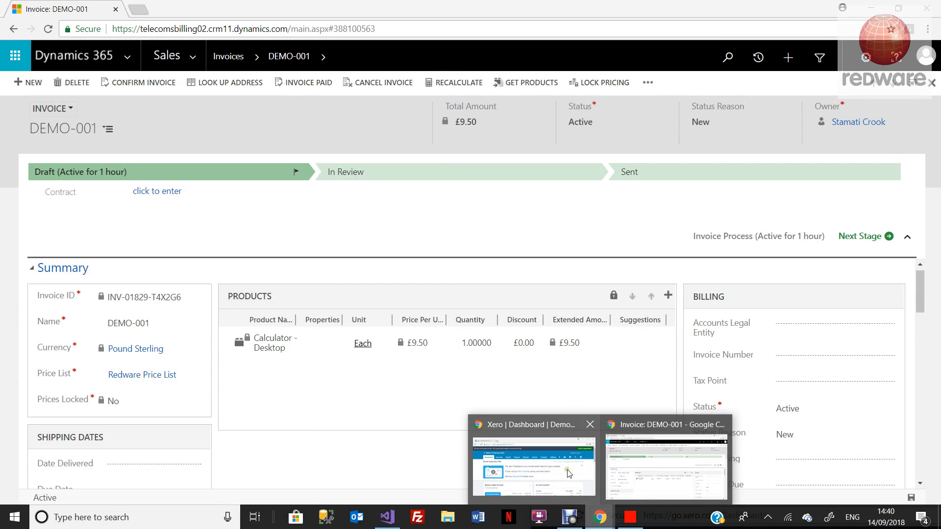
View the Xero demo company dashboard, shrink its window, and return to the DEMO-001 invoice in Dynamics 365.
{"action": "left_click_drag", "start_coordinate": [667, 481], "coordinate": [323, 151]}
{"action": "double_click", "coordinate": [355, 149]}
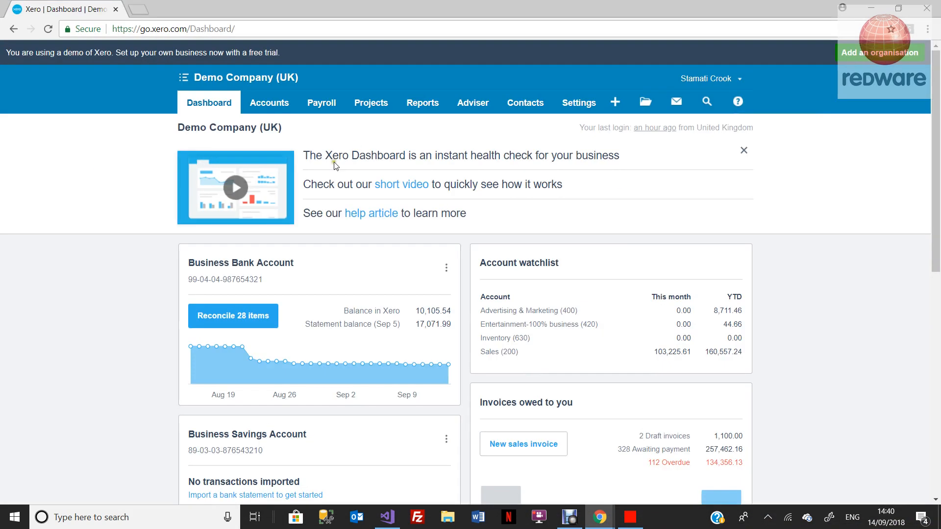
{"action": "left_click_drag", "start_coordinate": [342, 13], "coordinate": [558, 113]}
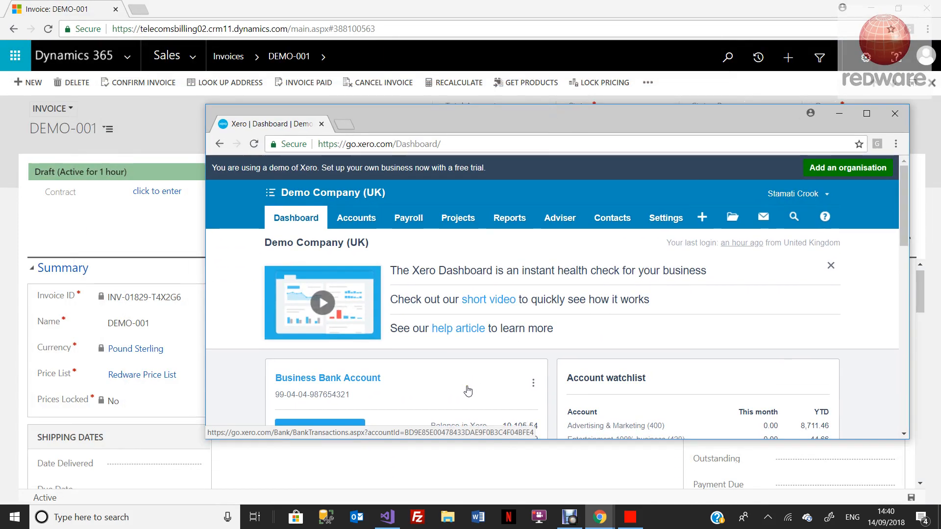
{"action": "left_click", "coordinate": [132, 231]}
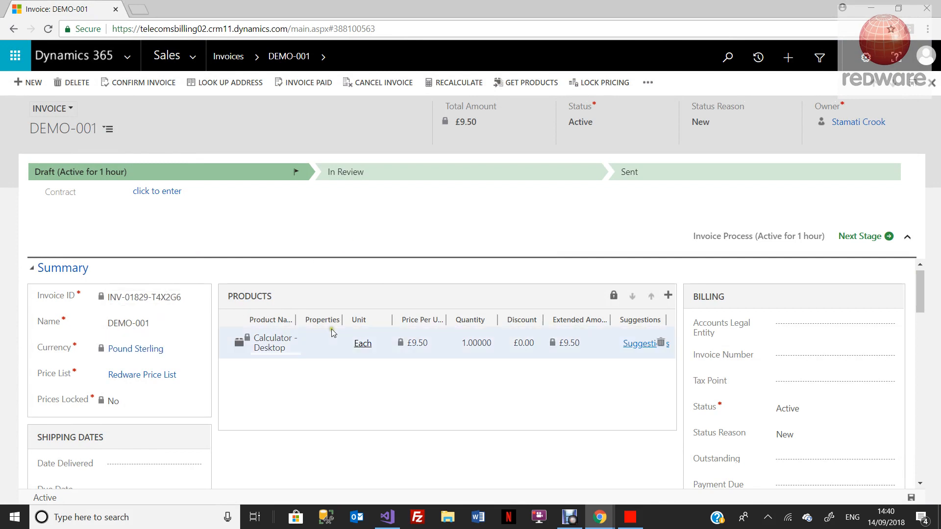
Add the existing product Laminator Pouches - A4 as a line on the DEMO-001 invoice.
{"action": "scroll", "coordinate": [479, 343], "scroll_direction": "down", "scroll_amount": 3}
{"action": "scroll", "coordinate": [432, 358], "scroll_direction": "up", "scroll_amount": 3}
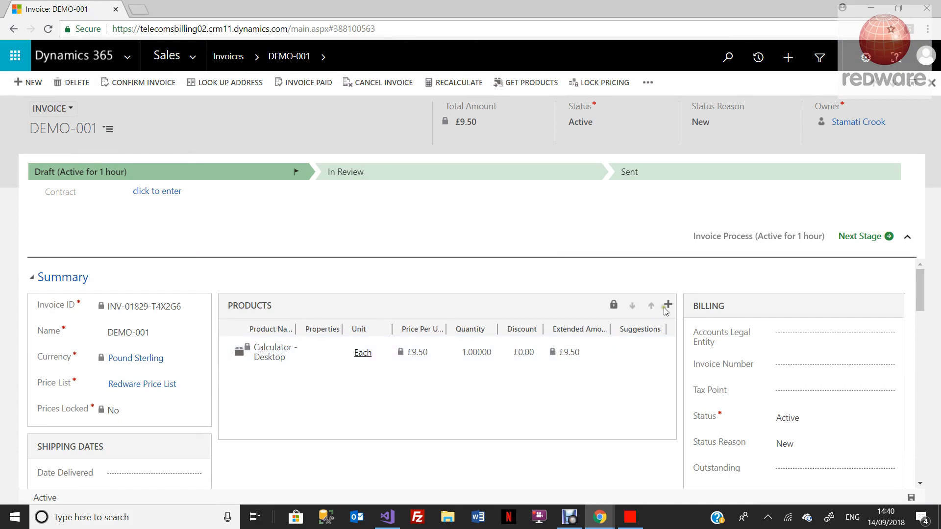
{"action": "left_click", "coordinate": [668, 305]}
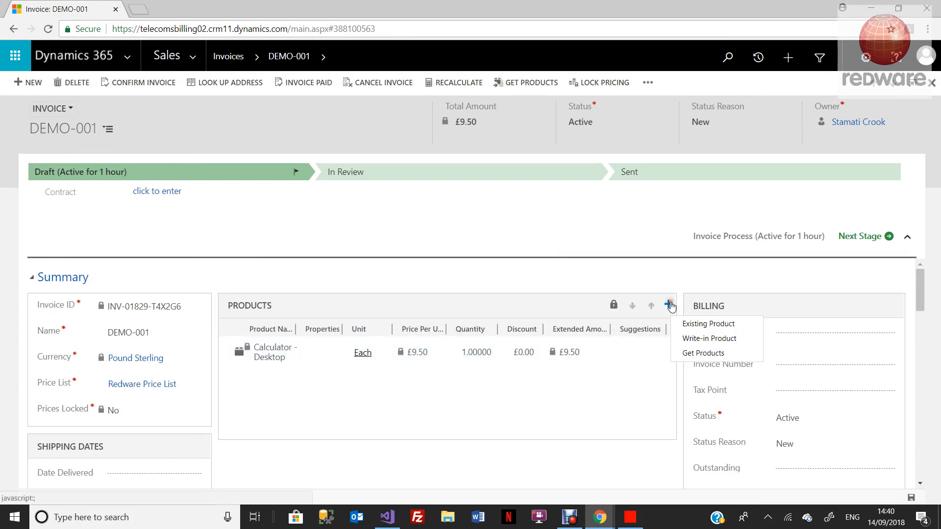
{"action": "left_click", "coordinate": [685, 328]}
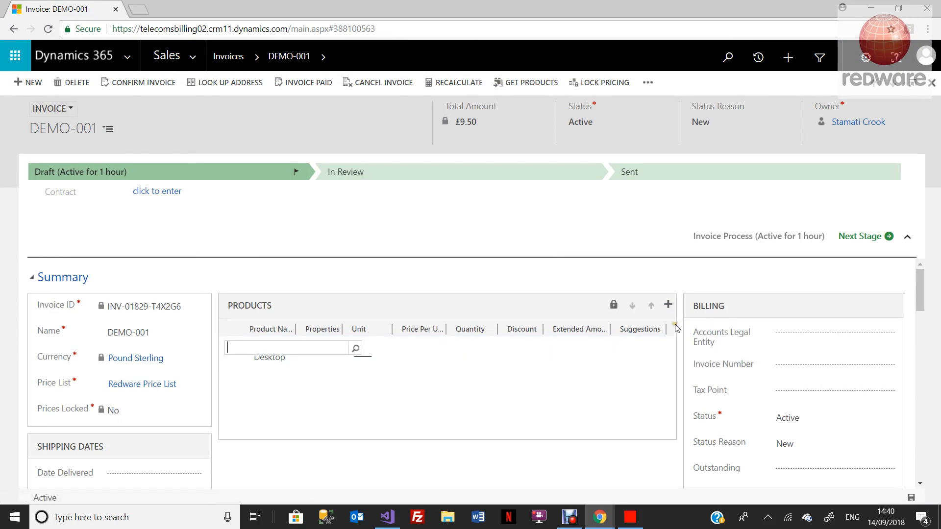
{"action": "left_click", "coordinate": [356, 349]}
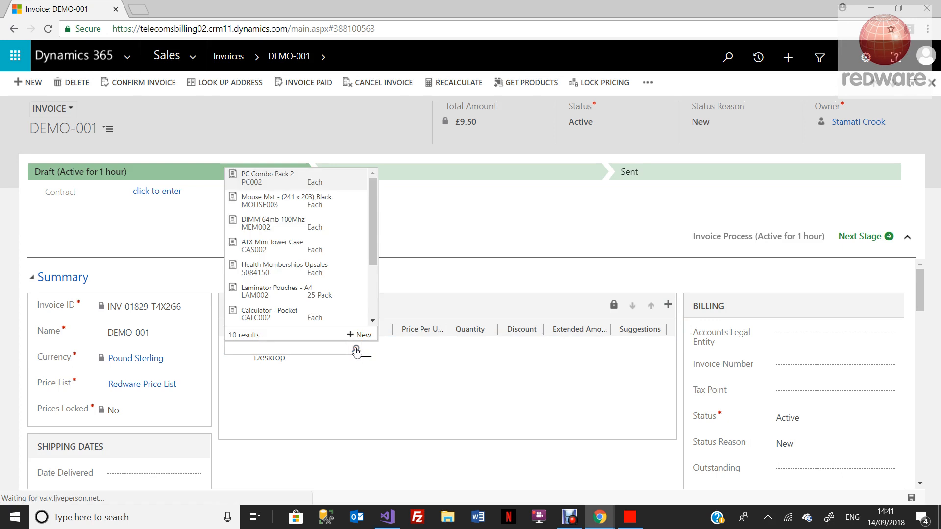
{"action": "left_click", "coordinate": [316, 293]}
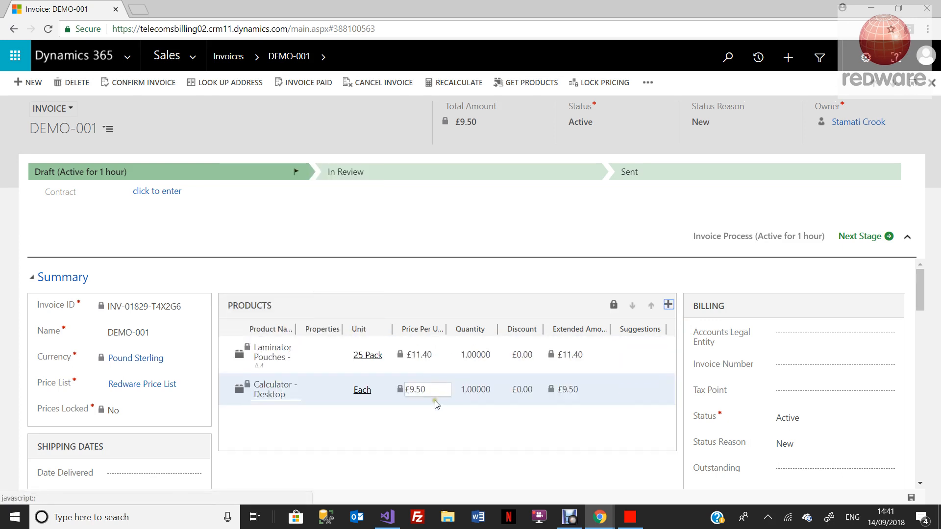
Set the Laminator Pouches line's quantity to 2, check the invoice totals, and save the invoice.
{"action": "left_click", "coordinate": [479, 359]}
{"action": "type", "text": "2"}
{"action": "key", "text": "Tab"}
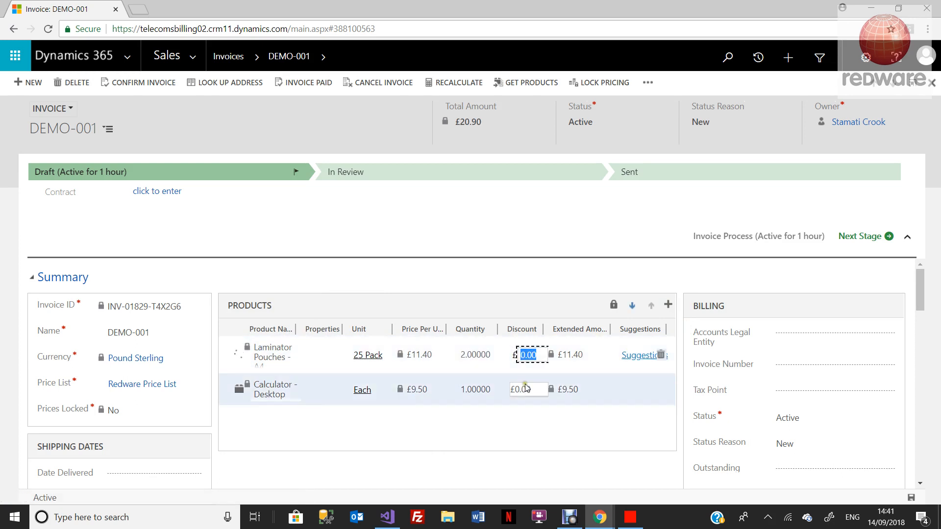
{"action": "scroll", "coordinate": [539, 395], "scroll_direction": "down", "scroll_amount": 4}
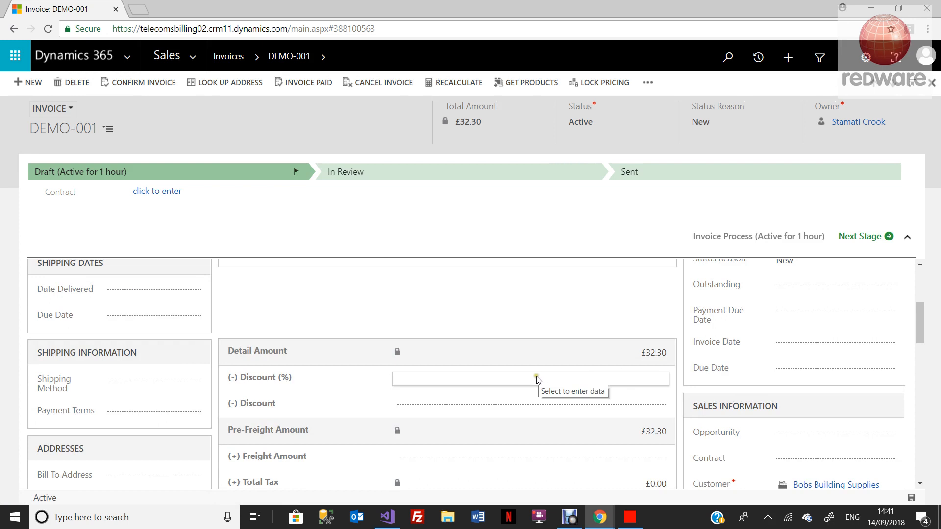
{"action": "scroll", "coordinate": [534, 375], "scroll_direction": "up", "scroll_amount": 4}
{"action": "scroll", "coordinate": [534, 375], "scroll_direction": "up", "scroll_amount": 1}
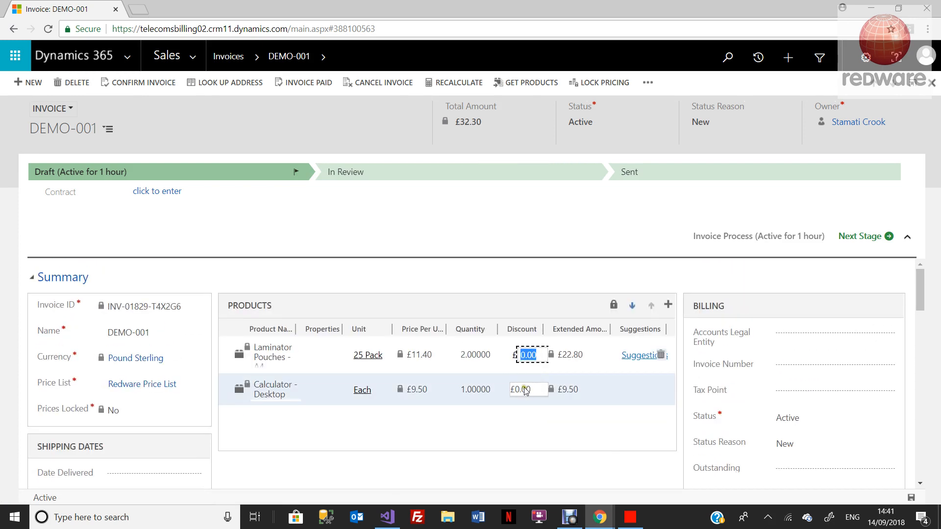
{"action": "left_click", "coordinate": [909, 500]}
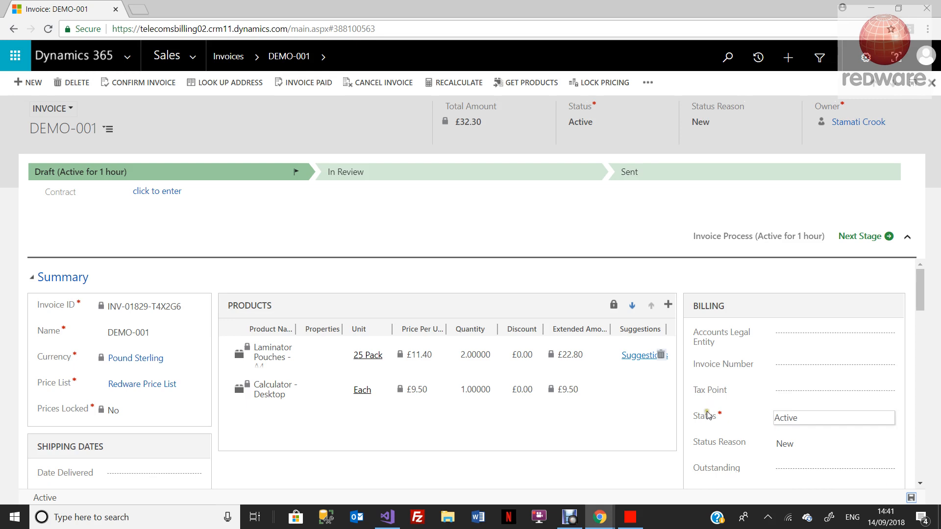
Change the invoice's status reason to "Create in Accounts." and save the invoice.
{"action": "left_click", "coordinate": [741, 122]}
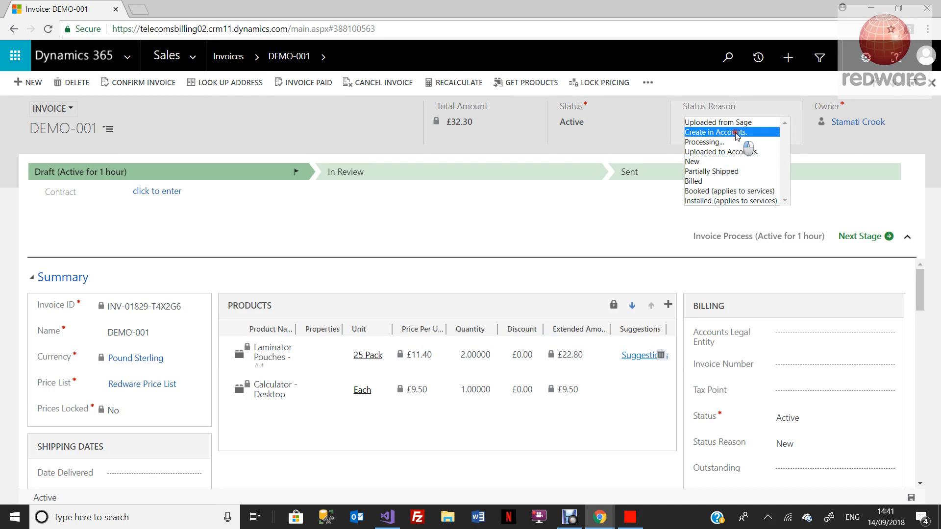
{"action": "left_click", "coordinate": [741, 134]}
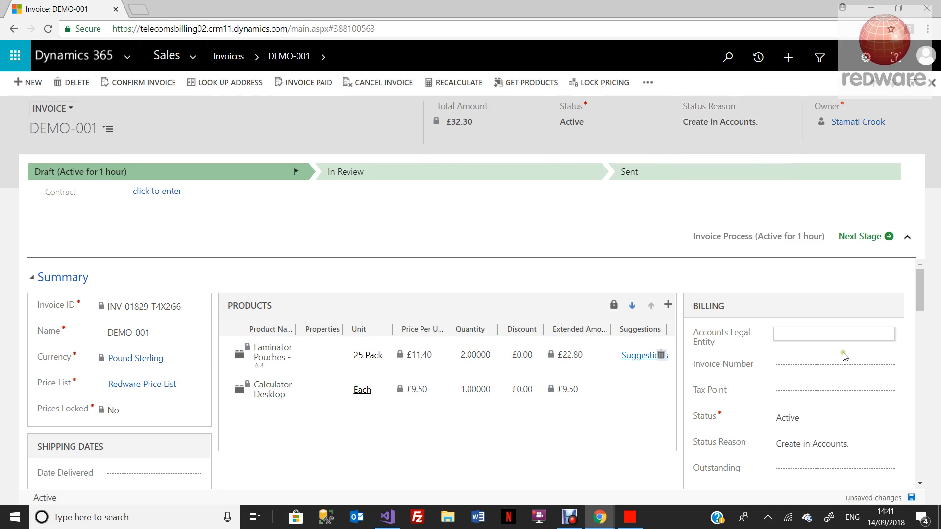
{"action": "left_click", "coordinate": [911, 498]}
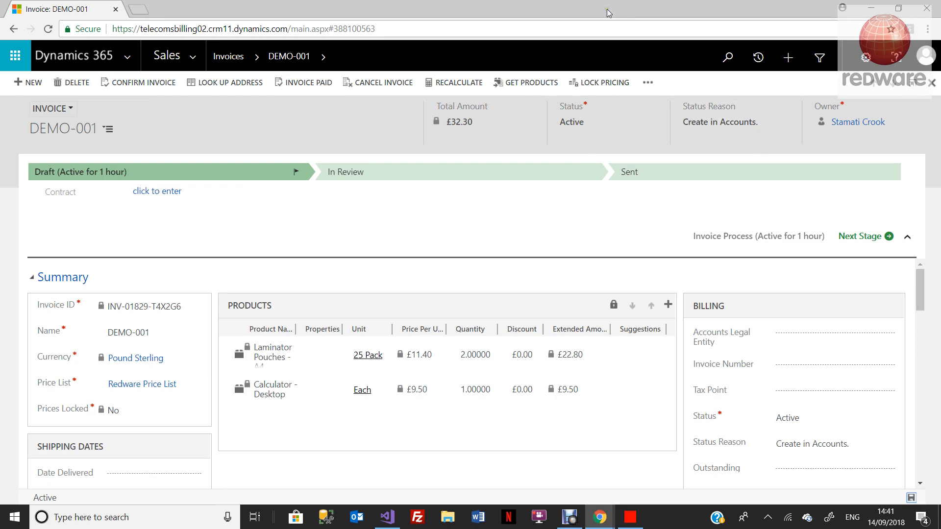
Switch to the DYNAMICS365 XERO connector, list the Dynamics 365 invoices, and try to upload the Bobs Building Supplies invoice.
{"action": "left_click_drag", "start_coordinate": [648, 13], "coordinate": [648, 116]}
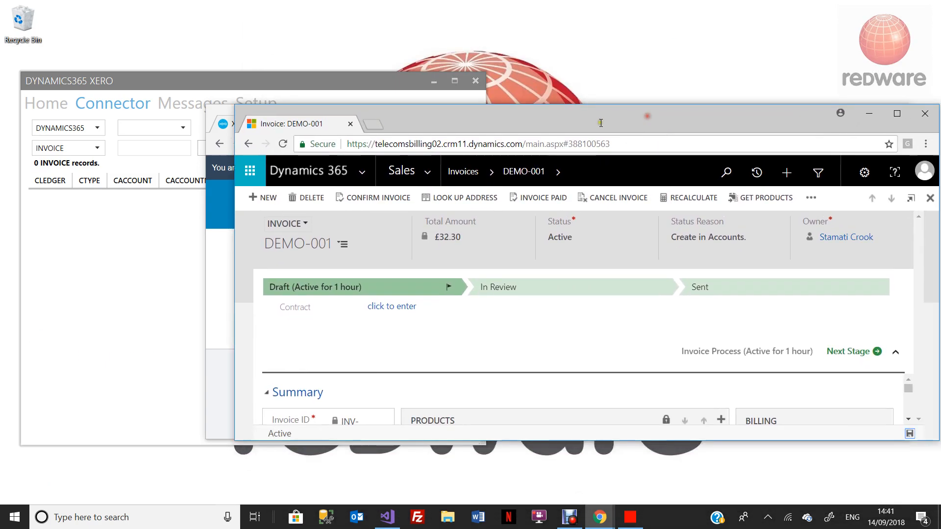
{"action": "left_click", "coordinate": [85, 248]}
{"action": "left_click", "coordinate": [317, 148]}
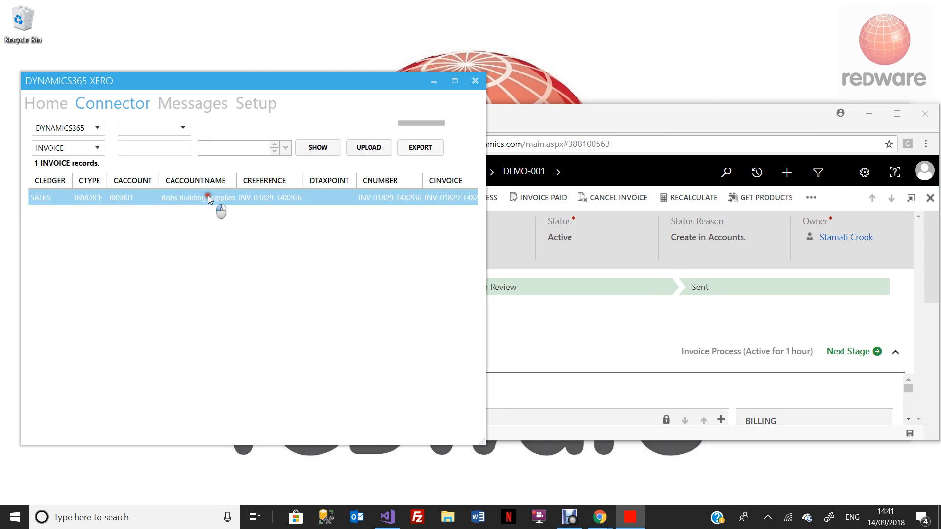
{"action": "left_click", "coordinate": [368, 149]}
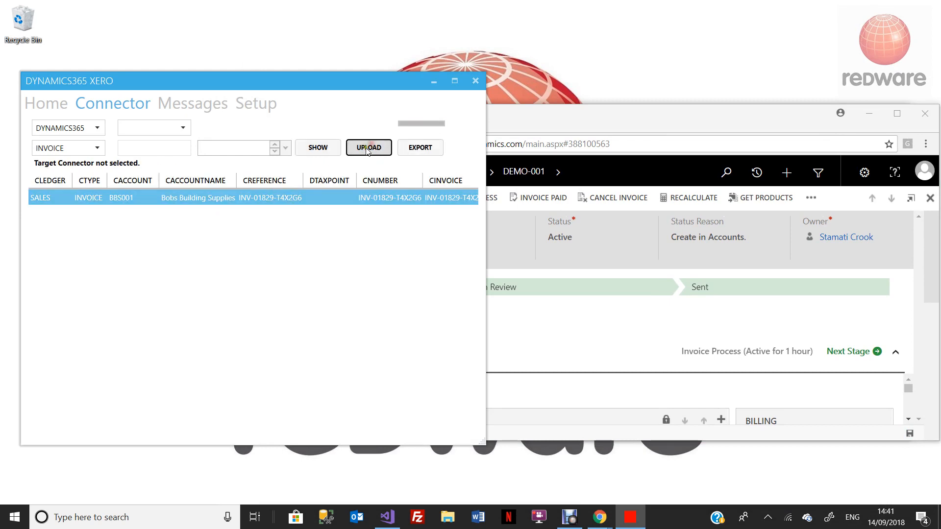
Select XERO - DEMO as the target connector and reload the list of Dynamics 365 invoices.
{"action": "left_click", "coordinate": [139, 122]}
{"action": "left_click", "coordinate": [140, 145]}
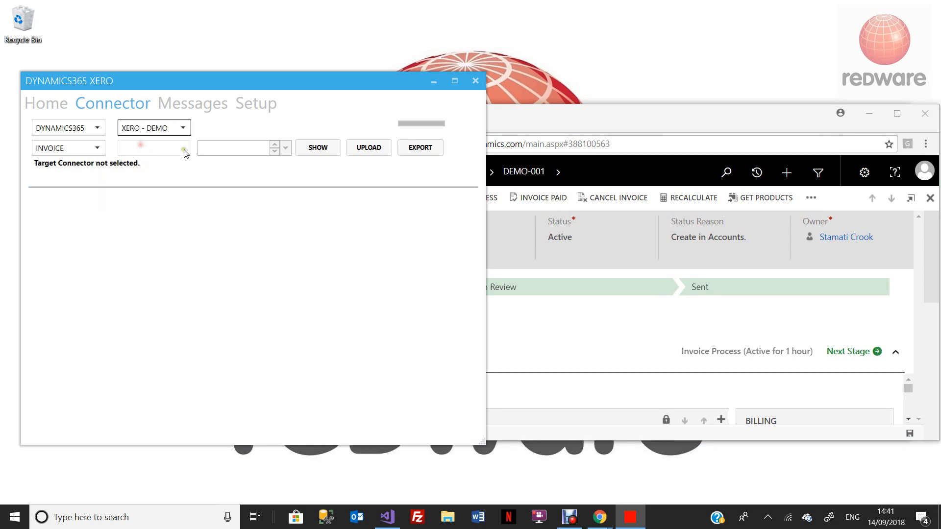
{"action": "left_click", "coordinate": [318, 148]}
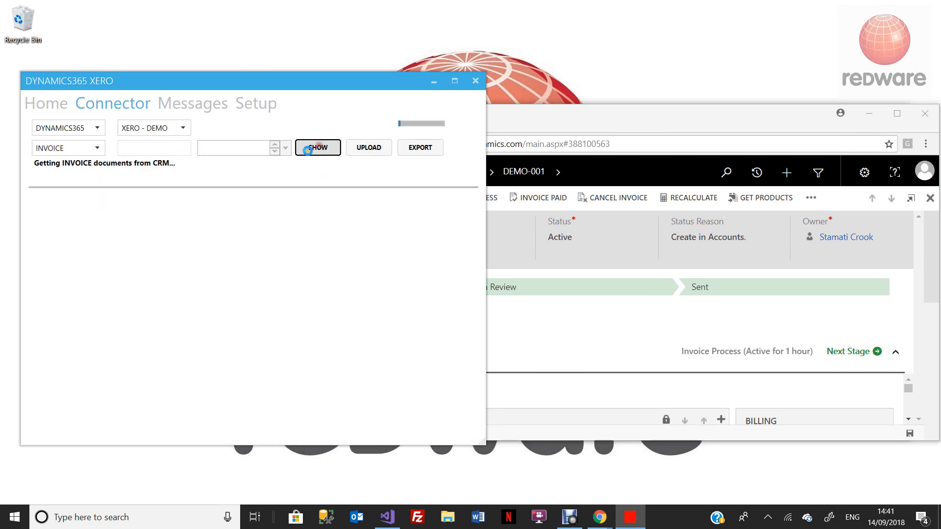
Upload the listed invoice to Xero, confirming its processing, and review the connector's message log.
{"action": "left_click", "coordinate": [362, 149]}
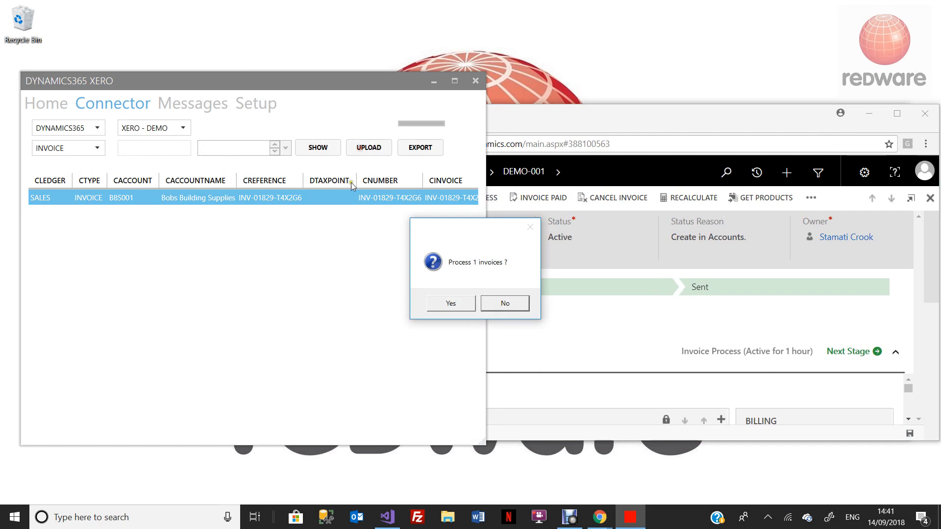
{"action": "left_click", "coordinate": [457, 310]}
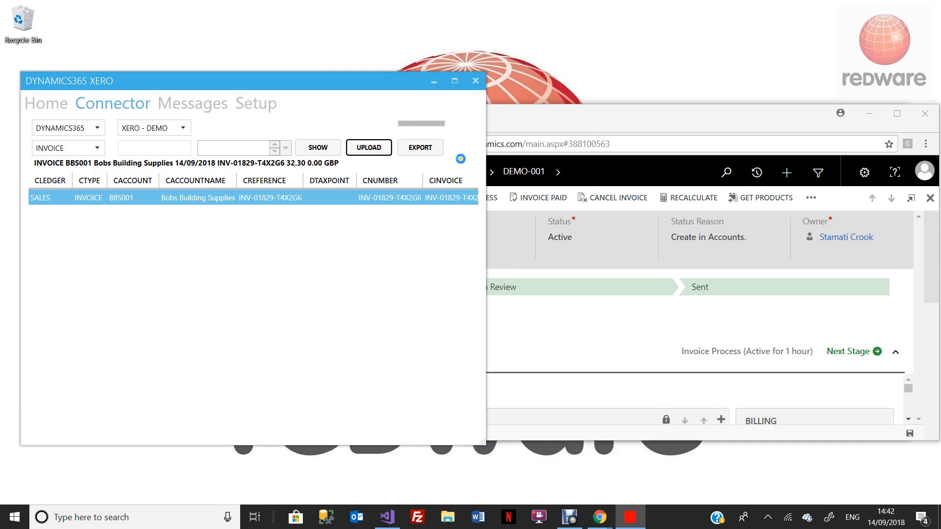
{"action": "left_click", "coordinate": [380, 149]}
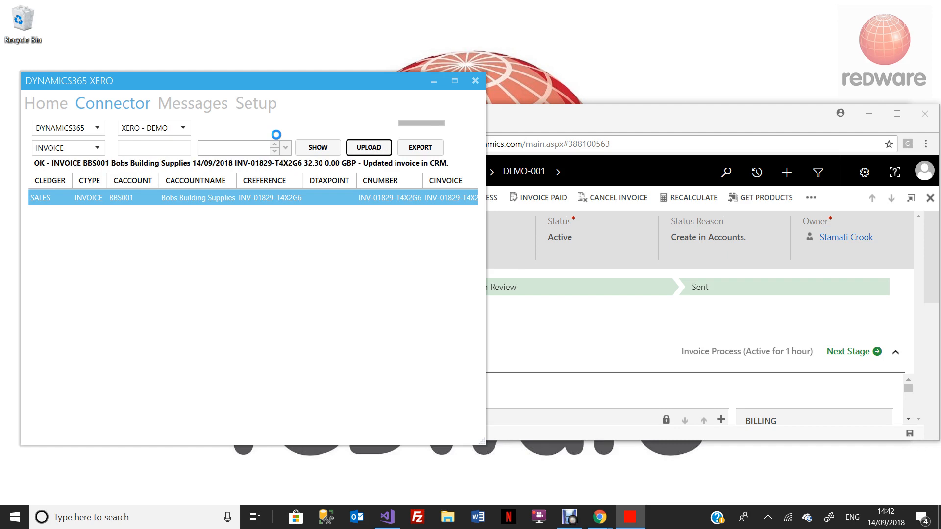
{"action": "left_click", "coordinate": [182, 105]}
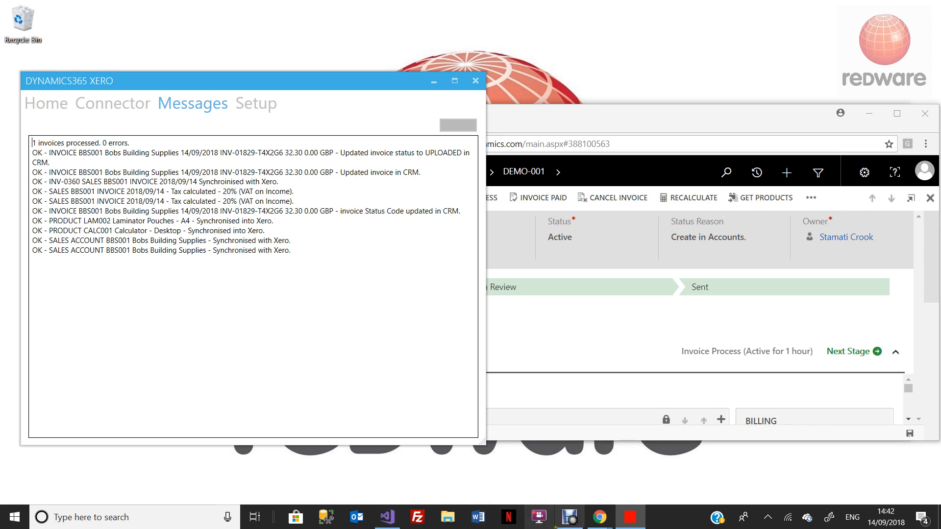
Switch to Xero, list all sales invoices, and open the newest Bobs Building Supplies invoice.
{"action": "left_click_drag", "start_coordinate": [532, 113], "coordinate": [853, 74]}
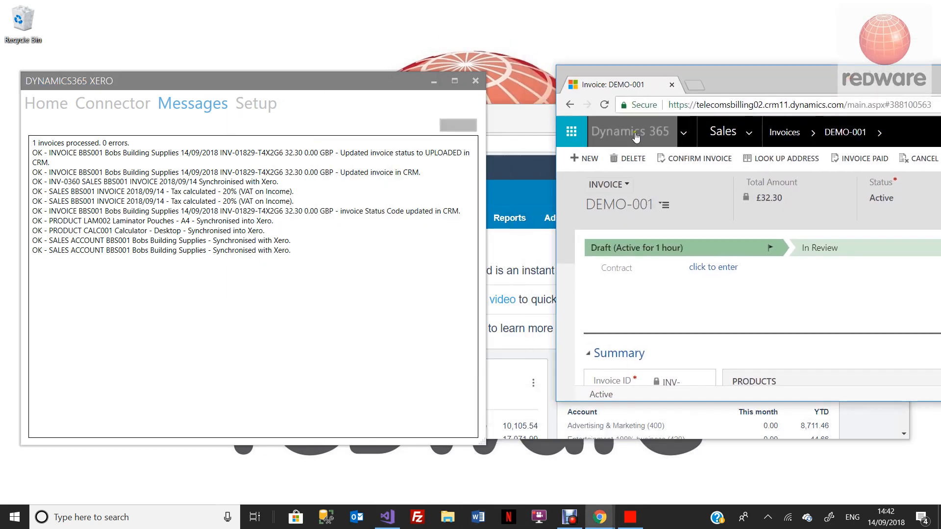
{"action": "double_click", "coordinate": [516, 123]}
{"action": "left_click", "coordinate": [280, 105]}
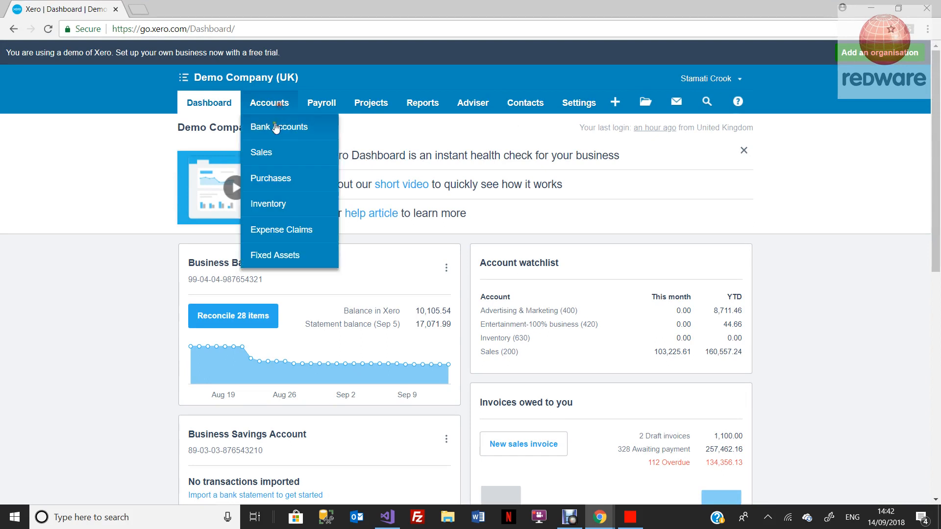
{"action": "left_click", "coordinate": [274, 153]}
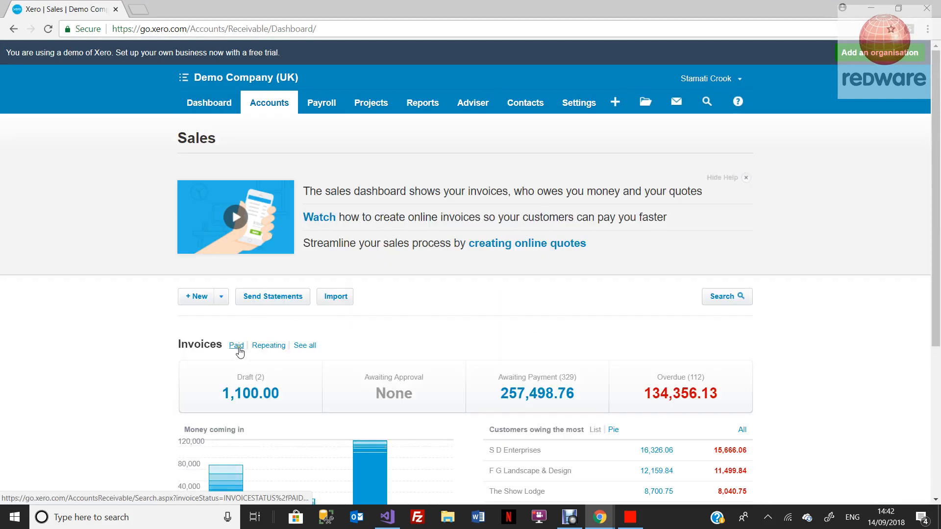
{"action": "left_click", "coordinate": [309, 347]}
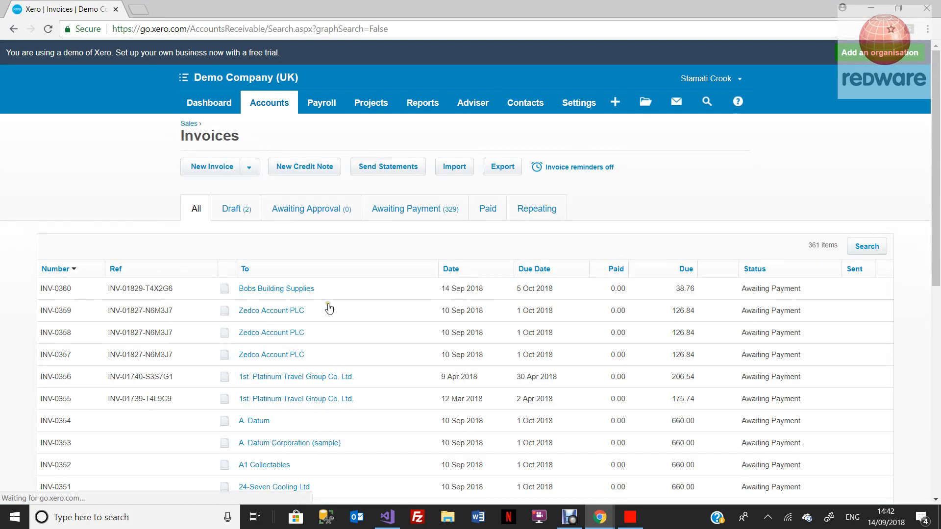
{"action": "left_click", "coordinate": [360, 290]}
{"action": "left_click", "coordinate": [303, 289]}
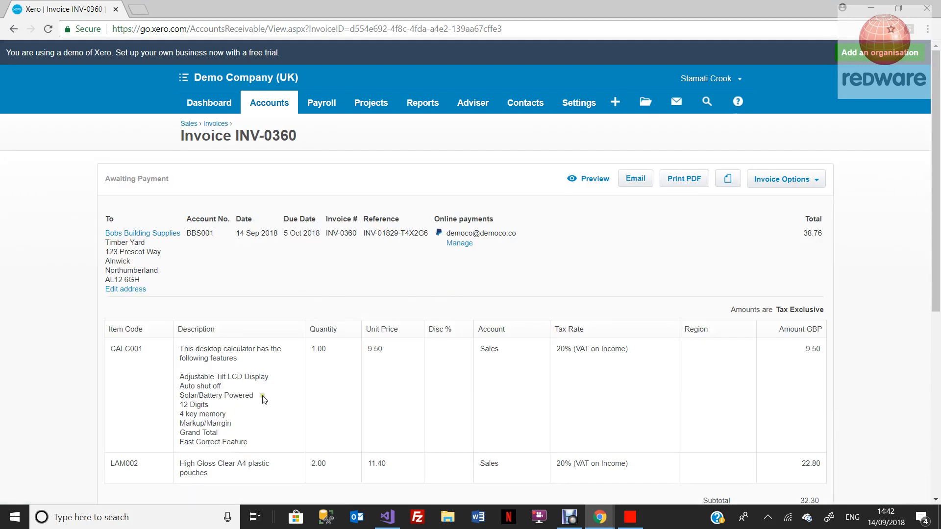
Examine the Xero invoice's customer details, line items, VAT and total.
{"action": "scroll", "coordinate": [262, 402], "scroll_direction": "down", "scroll_amount": 4}
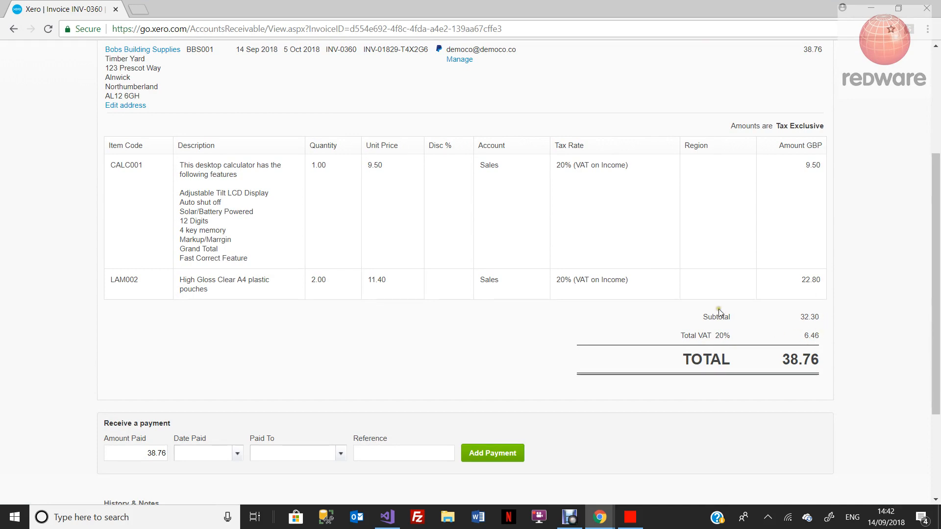
{"action": "scroll", "coordinate": [721, 312], "scroll_direction": "up", "scroll_amount": 4}
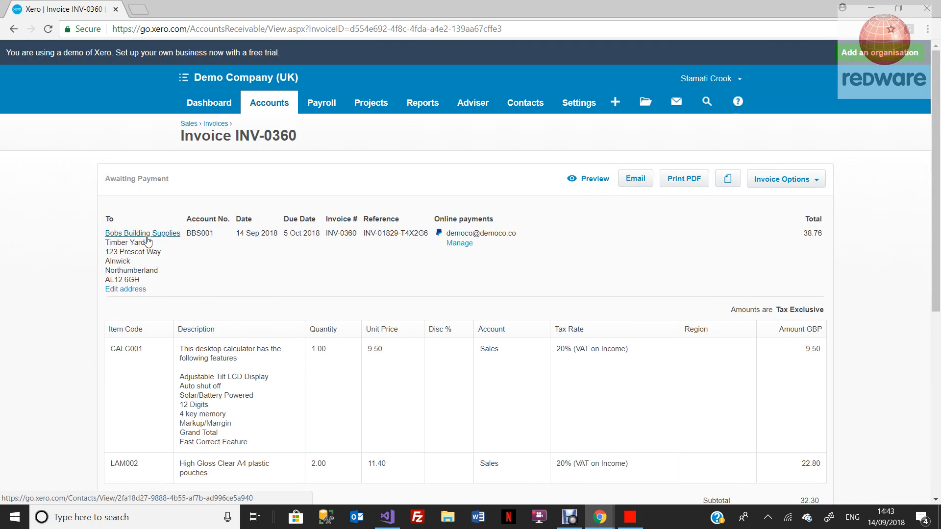
{"action": "scroll", "coordinate": [174, 337], "scroll_direction": "down", "scroll_amount": 3}
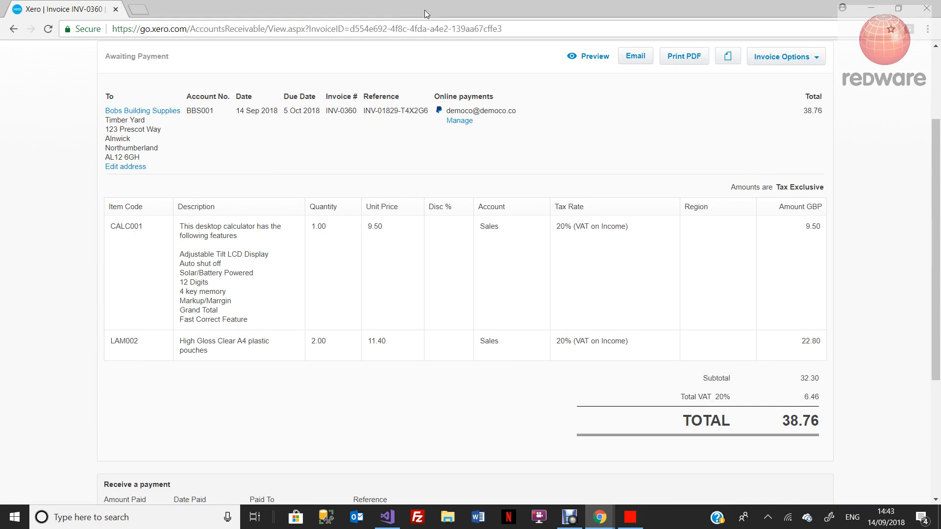
Switch back to Dynamics 365 and reopen the DEMO-001 invoice to check its status reason and billing details.
{"action": "left_click_drag", "start_coordinate": [424, 10], "coordinate": [370, 93]}
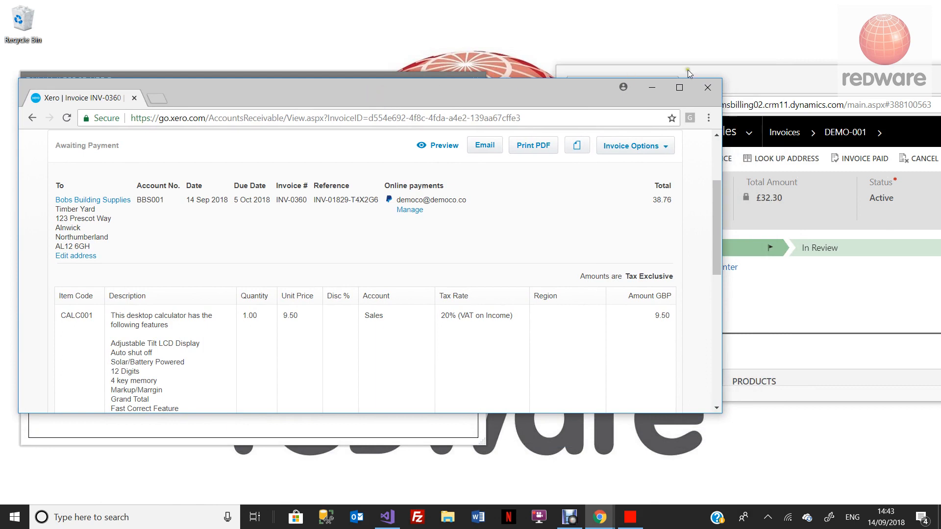
{"action": "left_click", "coordinate": [766, 75]}
{"action": "double_click", "coordinate": [767, 75]}
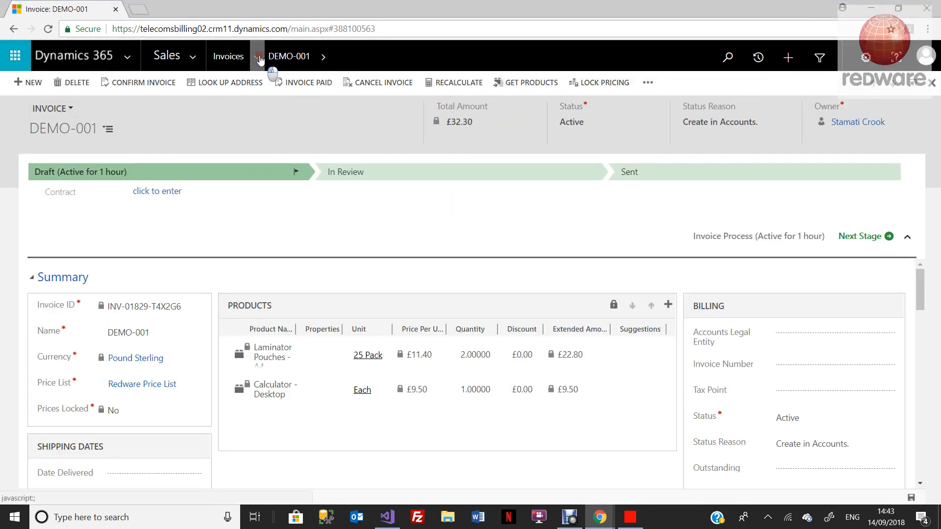
{"action": "left_click", "coordinate": [257, 57]}
{"action": "left_click", "coordinate": [64, 111]}
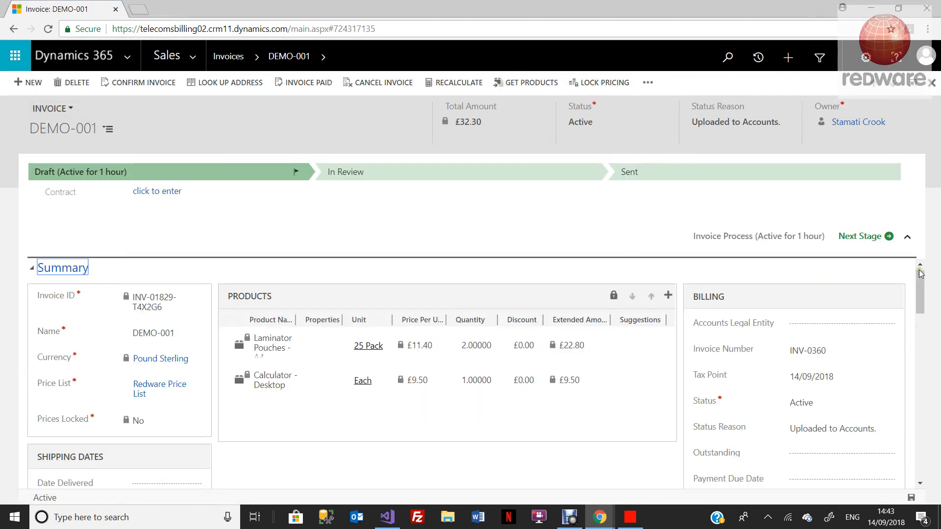
Examine the DEMO-001 invoice's products, amounts and billing fields, and open its customer's account record.
{"action": "scroll", "coordinate": [839, 312], "scroll_direction": "down", "scroll_amount": 2}
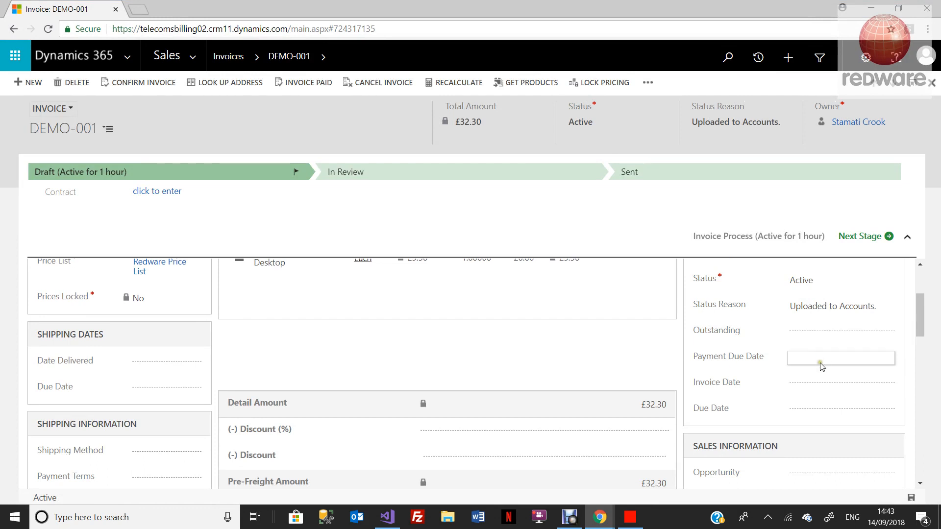
{"action": "scroll", "coordinate": [867, 351], "scroll_direction": "up", "scroll_amount": 1}
{"action": "scroll", "coordinate": [871, 349], "scroll_direction": "up", "scroll_amount": 1}
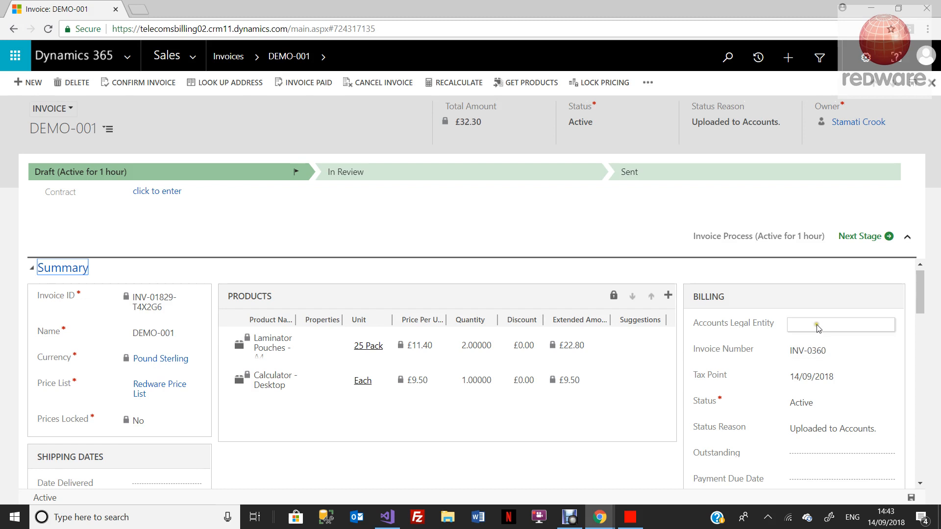
{"action": "scroll", "coordinate": [802, 393], "scroll_direction": "down", "scroll_amount": 1}
{"action": "left_click", "coordinate": [806, 393]}
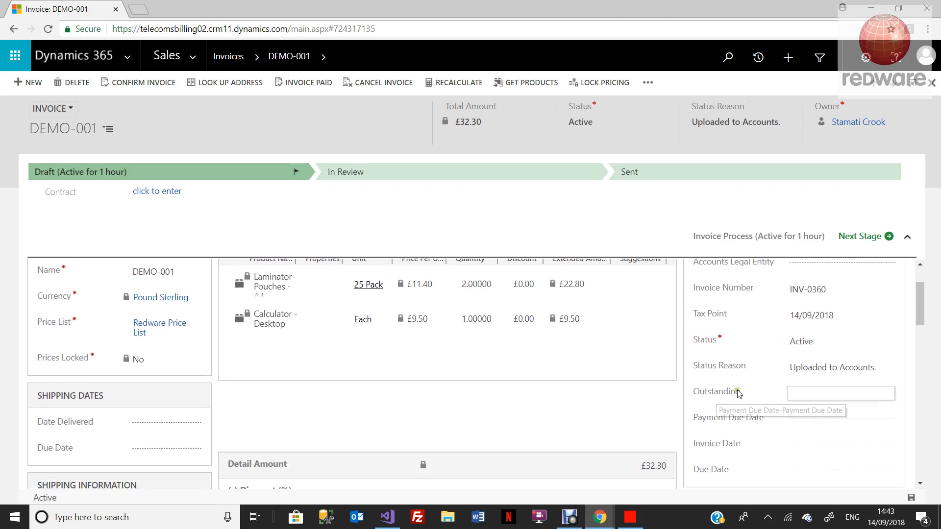
{"action": "scroll", "coordinate": [779, 411], "scroll_direction": "up", "scroll_amount": 1}
{"action": "scroll", "coordinate": [794, 407], "scroll_direction": "down", "scroll_amount": 3}
{"action": "left_click", "coordinate": [817, 412]}
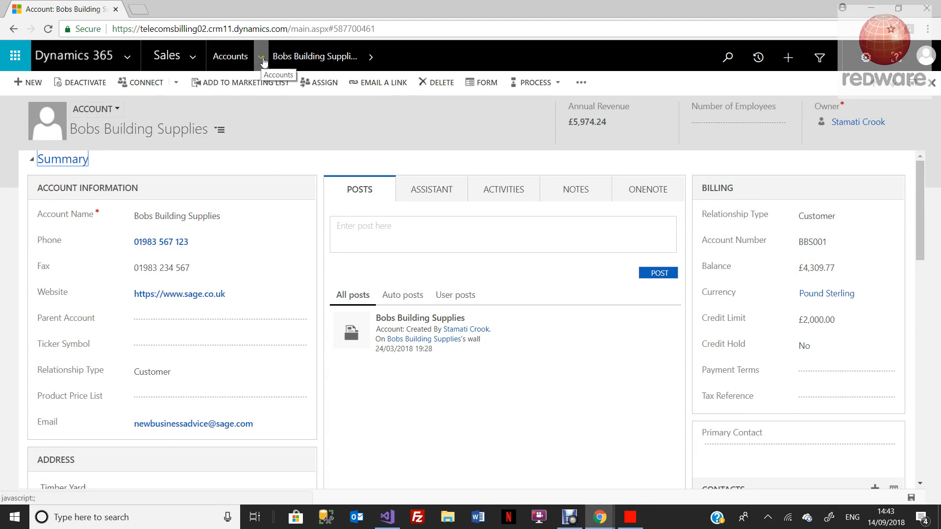
List the Telecoms Customers accounts and select ABS Garages Ltd, Bobs Building Supplies and Northwind Traders together.
{"action": "left_click", "coordinate": [241, 65]}
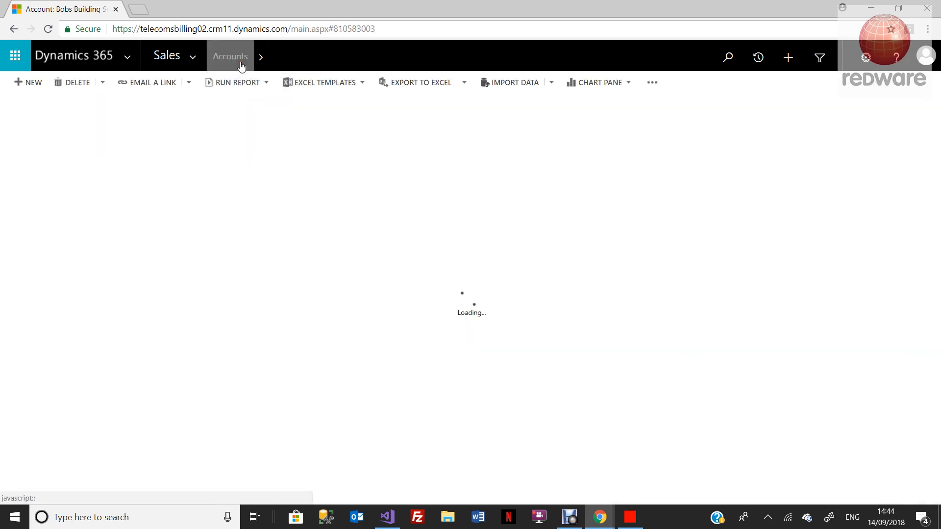
{"action": "left_click", "coordinate": [106, 235]}
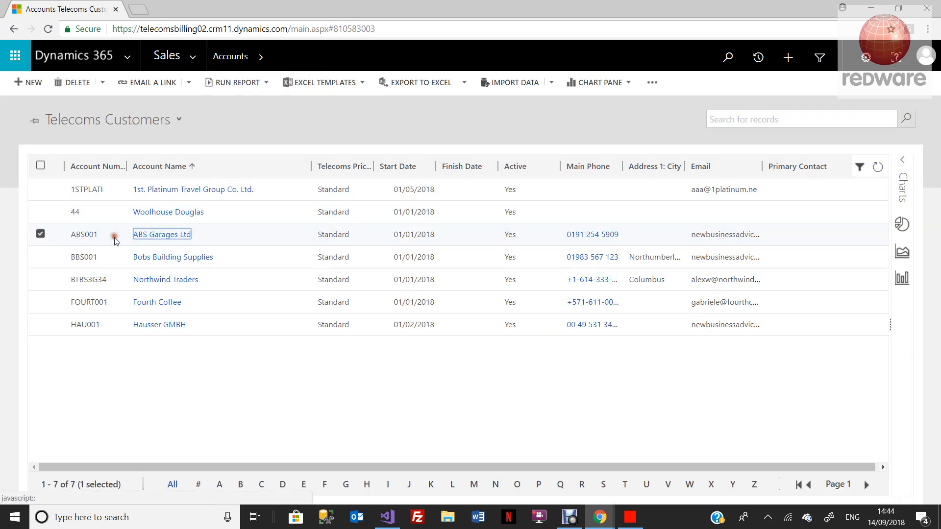
{"action": "left_click", "coordinate": [123, 258]}
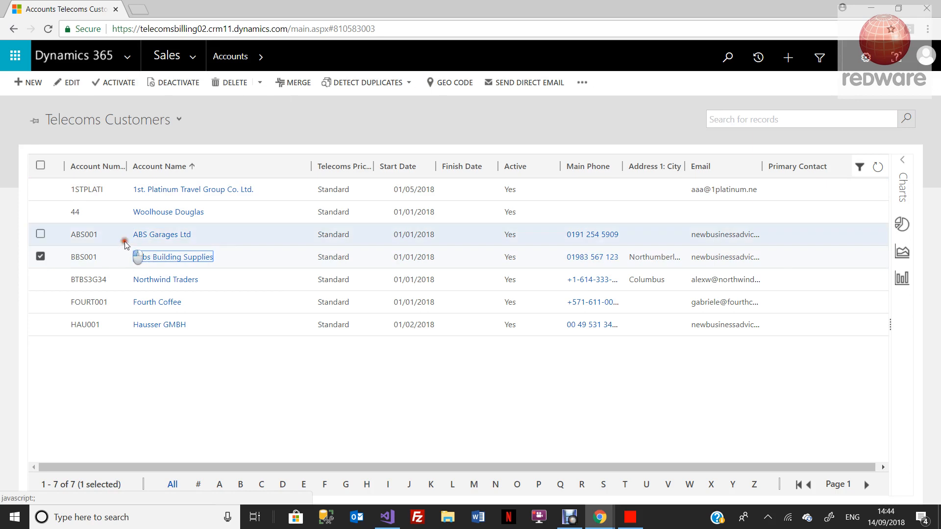
{"action": "left_click", "coordinate": [125, 241]}
{"action": "left_click", "coordinate": [130, 282], "text": "ctrl"}
{"action": "left_click", "coordinate": [100, 260], "text": "ctrl"}
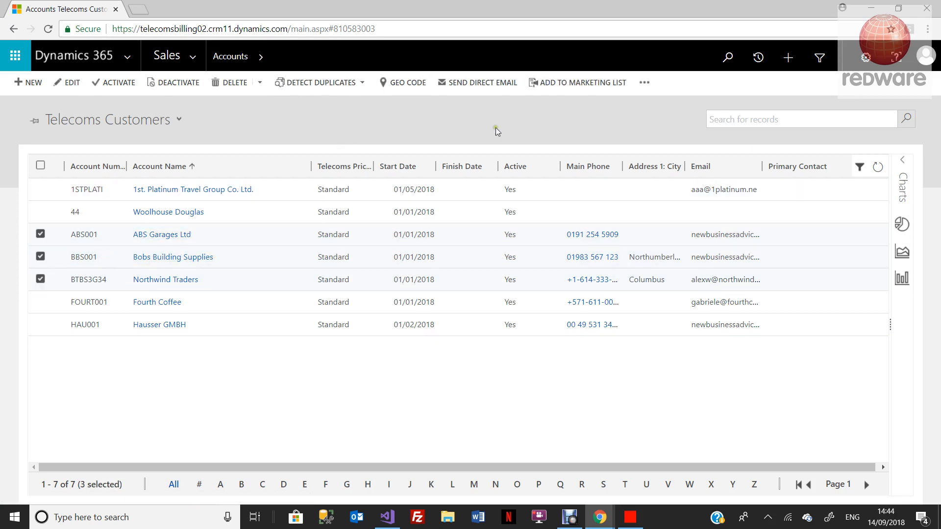
Run the on-demand REDWARE membership creation workflow on the three selected accounts and confirm it.
{"action": "left_click", "coordinate": [645, 86]}
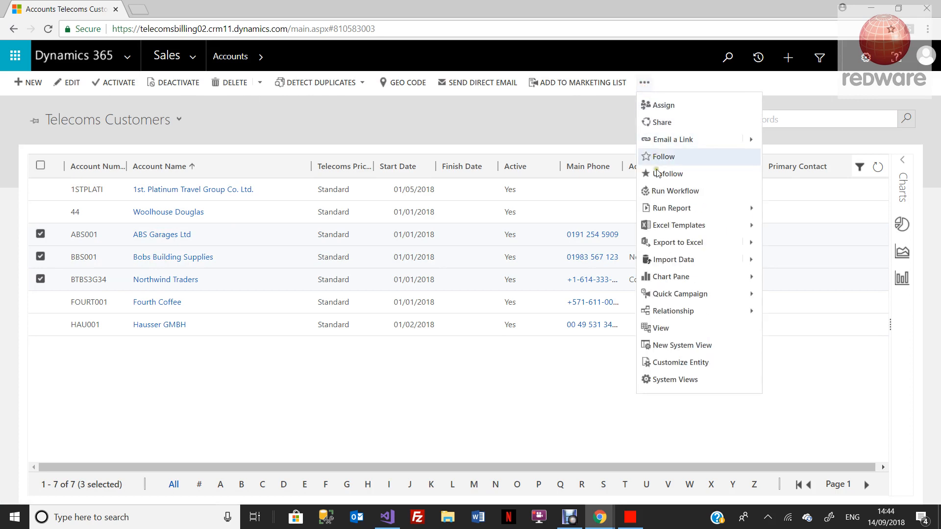
{"action": "left_click", "coordinate": [666, 195]}
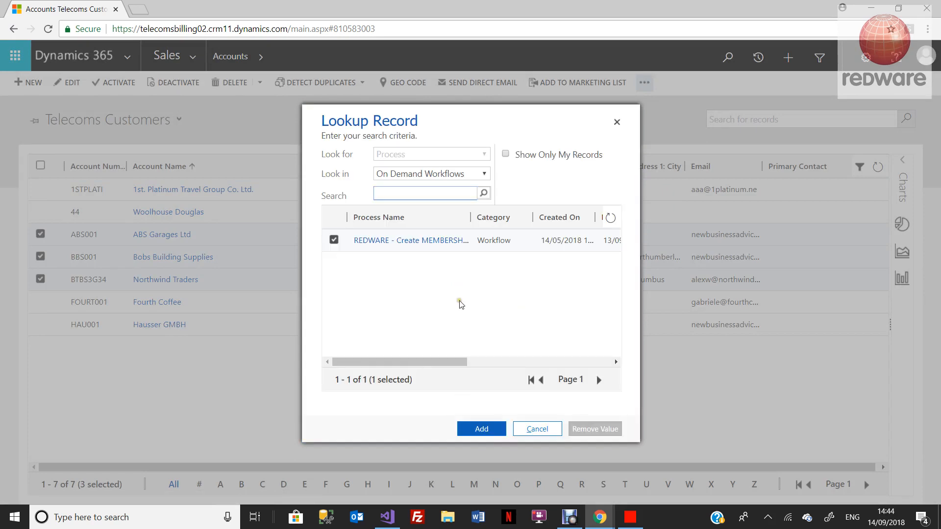
{"action": "left_click", "coordinate": [479, 431]}
{"action": "left_click", "coordinate": [542, 332]}
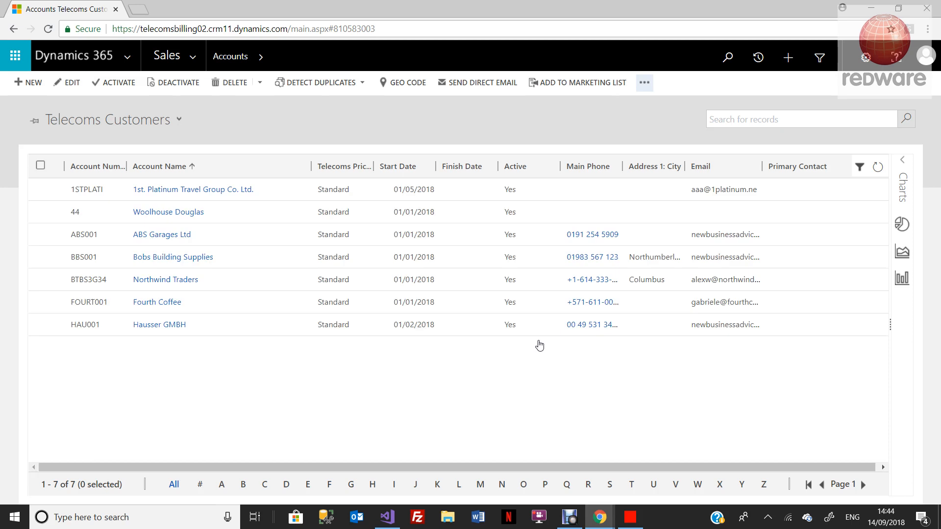
Switch to the DYNAMICS365 XERO connector and show the Dynamics 365 records of type TRANSACTION.
{"action": "left_click_drag", "start_coordinate": [490, 7], "coordinate": [651, 164]}
{"action": "left_click_drag", "start_coordinate": [384, 91], "coordinate": [613, 297]}
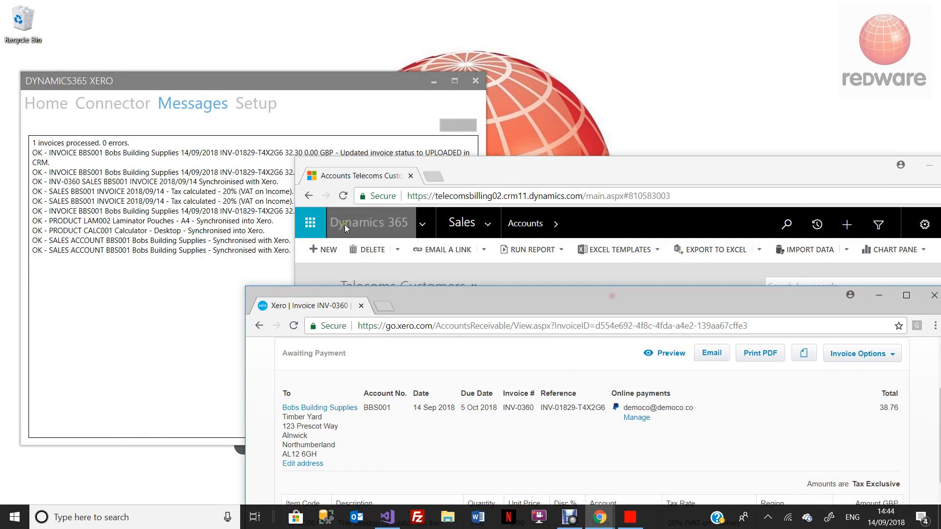
{"action": "left_click", "coordinate": [113, 103]}
{"action": "left_click", "coordinate": [86, 147]}
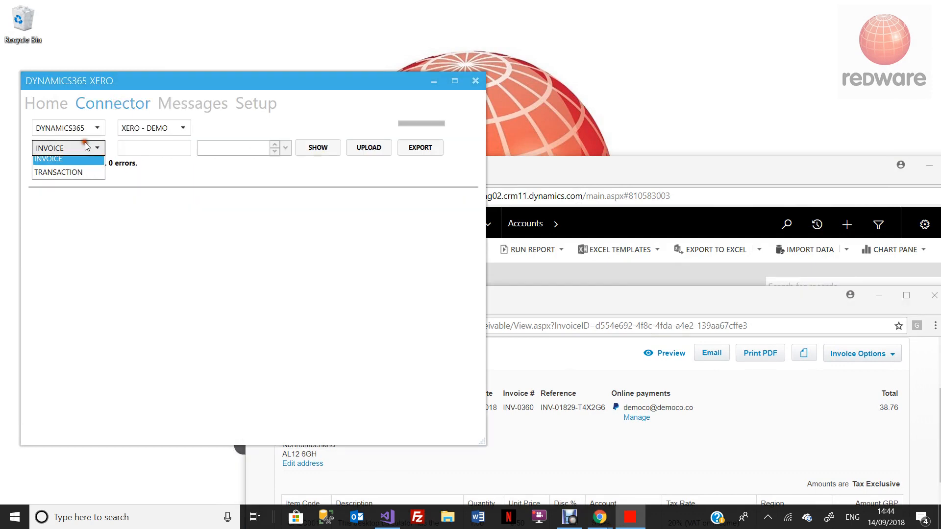
{"action": "left_click", "coordinate": [76, 206]}
{"action": "left_click", "coordinate": [318, 148]}
Select all the listed membership transactions and upload them to XERO - DEMO, confirming their processing.
{"action": "left_click", "coordinate": [42, 214]}
{"action": "left_click", "coordinate": [33, 198]}
{"action": "left_click", "coordinate": [72, 232], "text": "shift"}
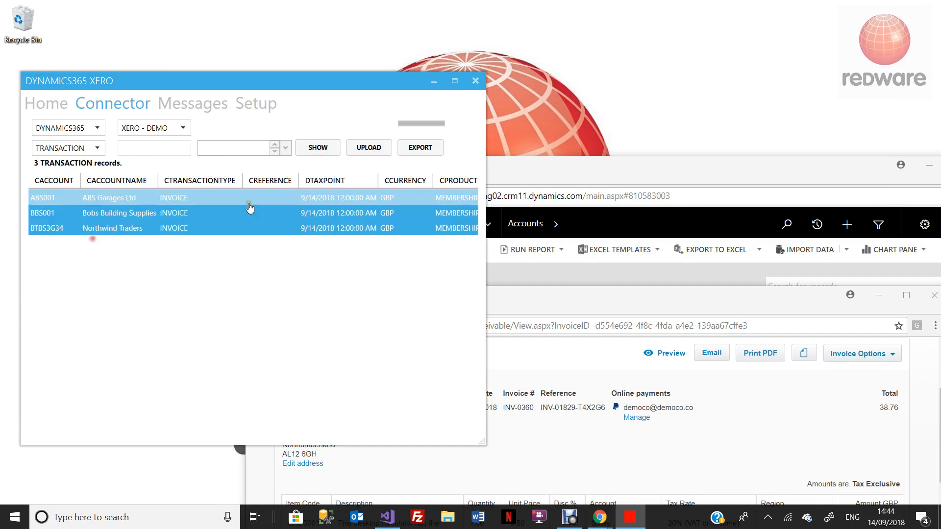
{"action": "left_click", "coordinate": [370, 148]}
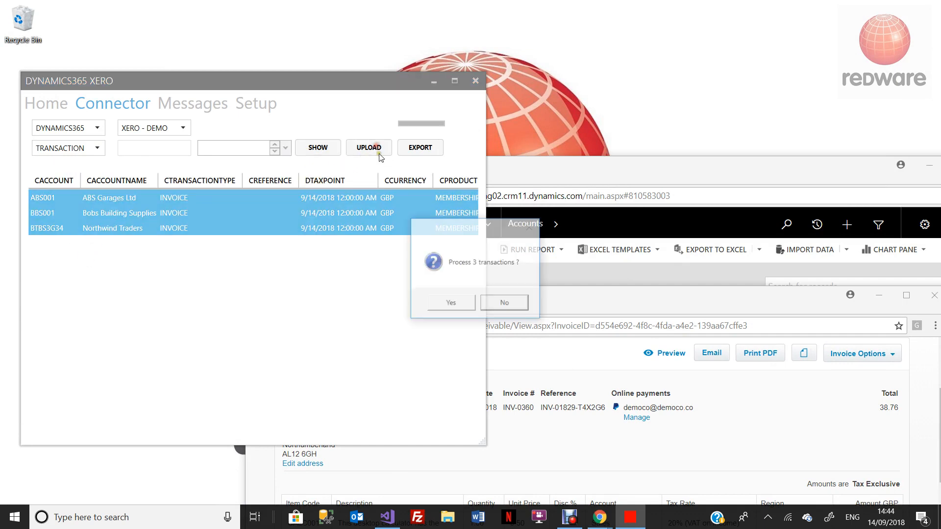
{"action": "left_click", "coordinate": [434, 302]}
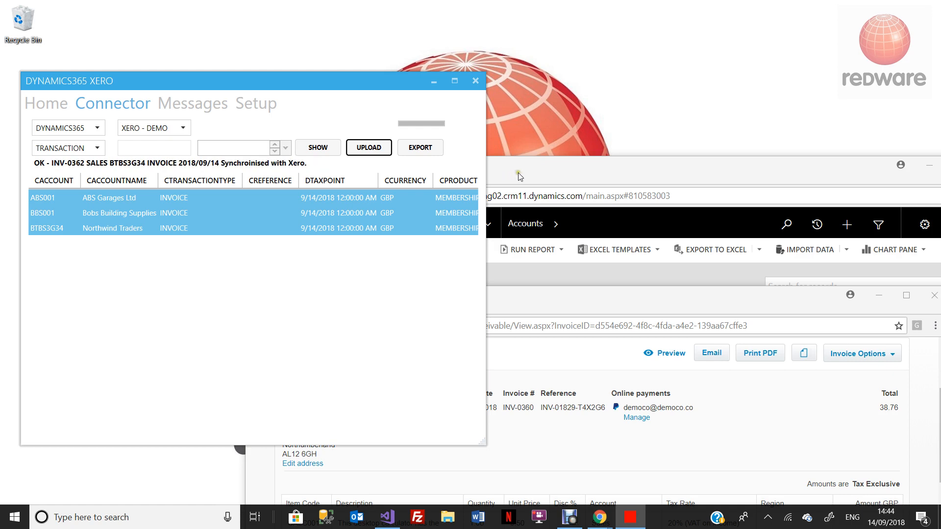
Switch to Xero, list all sales invoices, and open Bobs Building Supplies invoice INV-0361 to check its membership line and total.
{"action": "left_click_drag", "start_coordinate": [510, 178], "coordinate": [586, 86]}
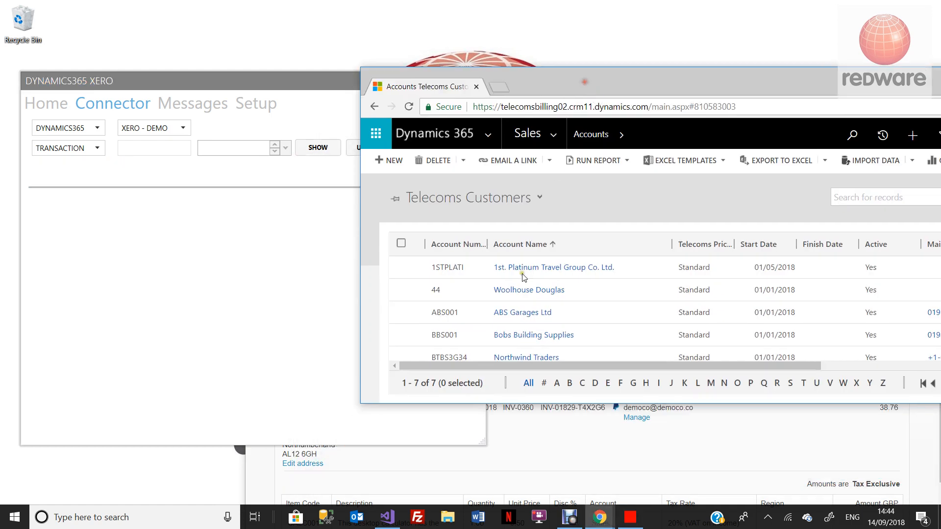
{"action": "left_click", "coordinate": [525, 439]}
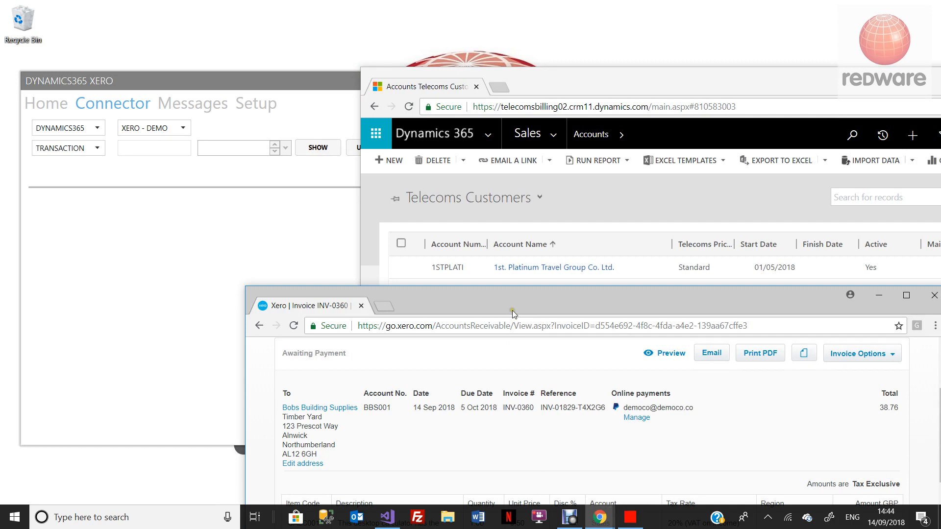
{"action": "double_click", "coordinate": [510, 298]}
{"action": "scroll", "coordinate": [338, 146], "scroll_direction": "up", "scroll_amount": 3}
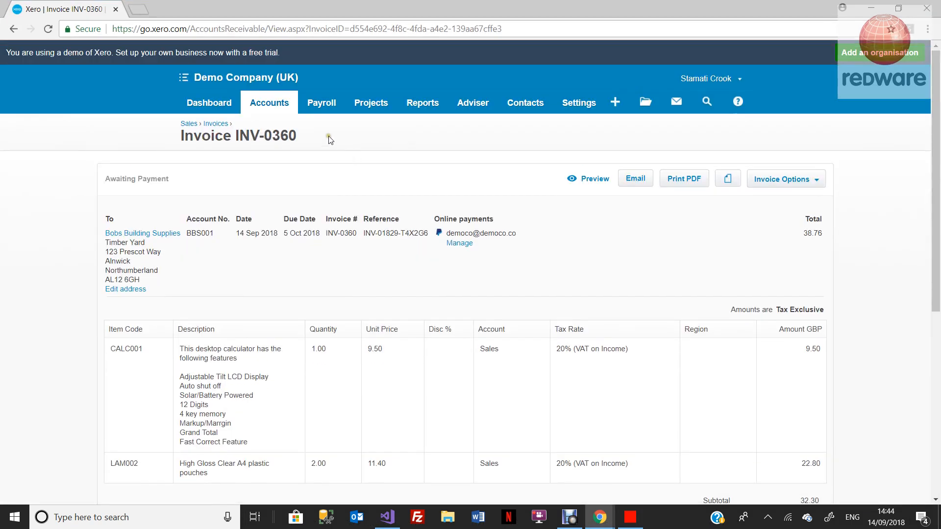
{"action": "left_click", "coordinate": [269, 101]}
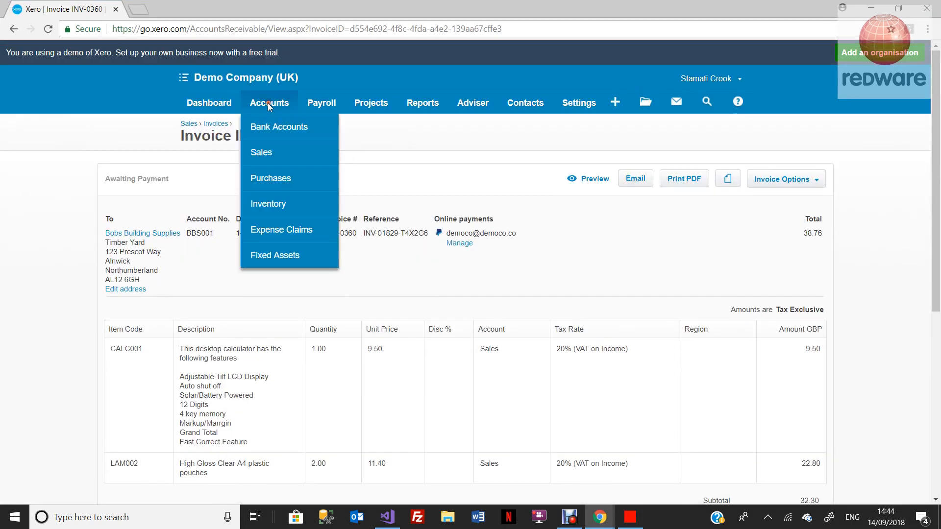
{"action": "left_click", "coordinate": [282, 161]}
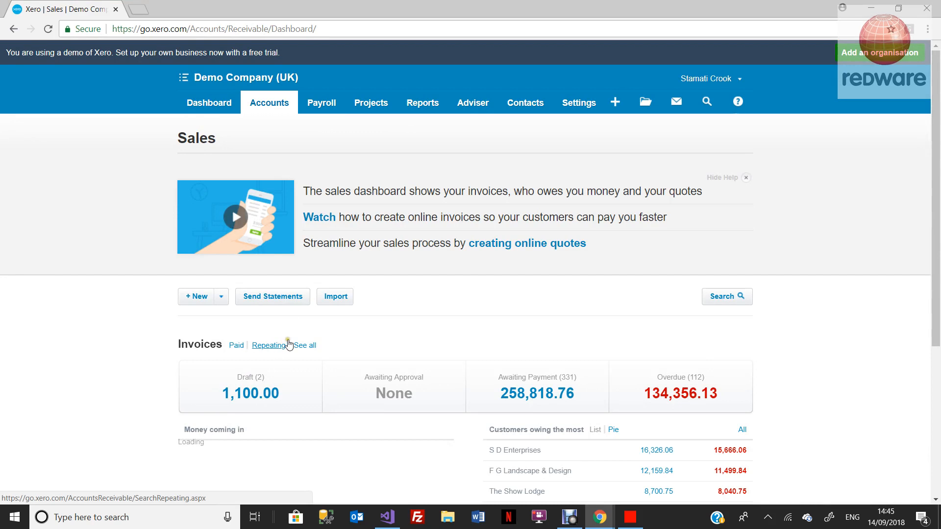
{"action": "left_click", "coordinate": [304, 346]}
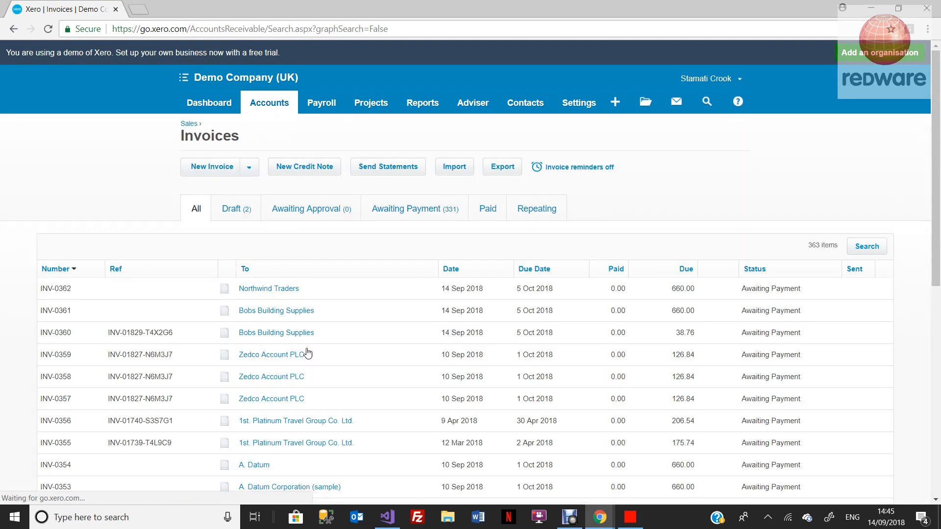
{"action": "left_click", "coordinate": [297, 316]}
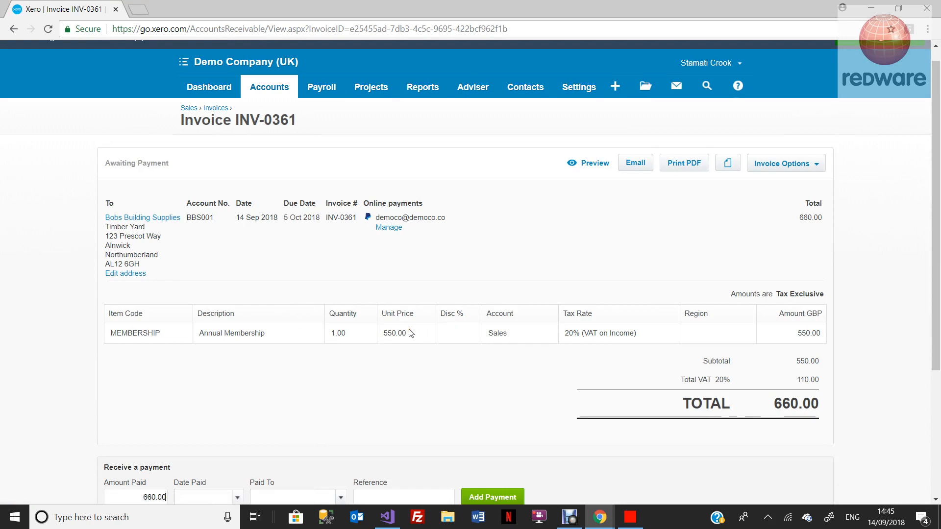
Return to the DYNAMICS365 XERO connector and show the Dynamics 365 records of type CUSTOMER.
{"action": "left_click_drag", "start_coordinate": [520, 7], "coordinate": [505, 326]}
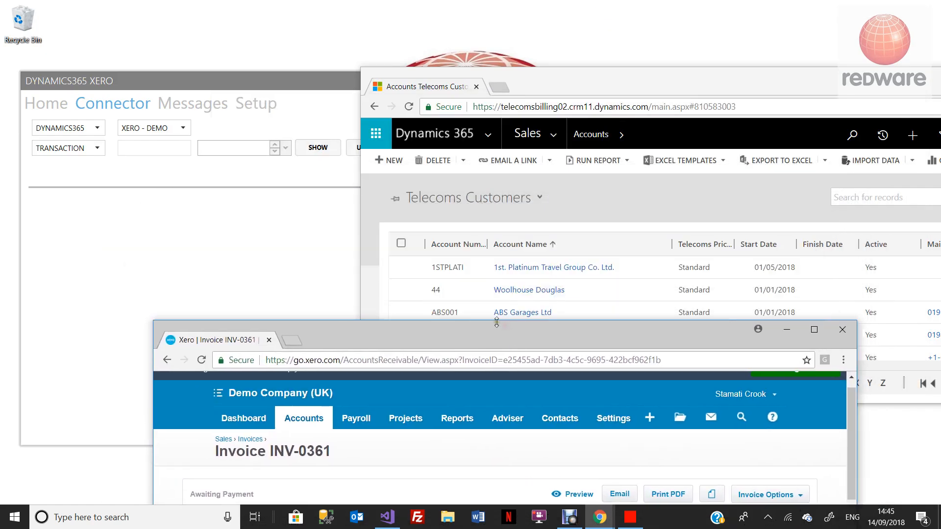
{"action": "left_click", "coordinate": [177, 222]}
{"action": "left_click", "coordinate": [90, 129]}
{"action": "left_click", "coordinate": [91, 130]}
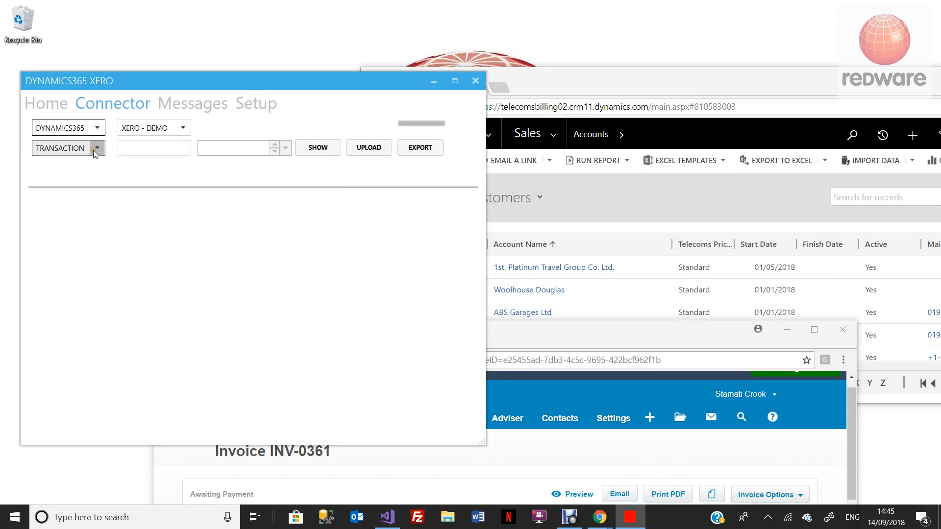
{"action": "left_click", "coordinate": [95, 149]}
{"action": "left_click", "coordinate": [82, 164]}
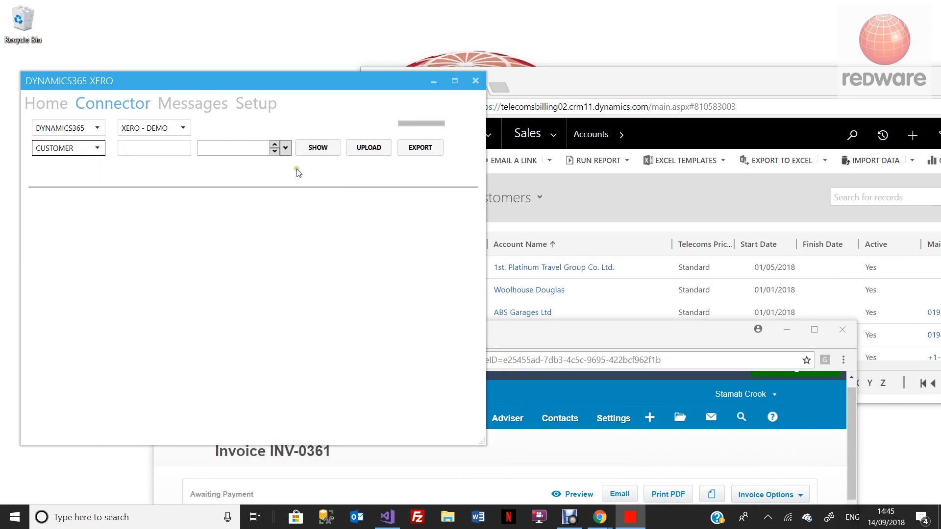
{"action": "left_click", "coordinate": [321, 152]}
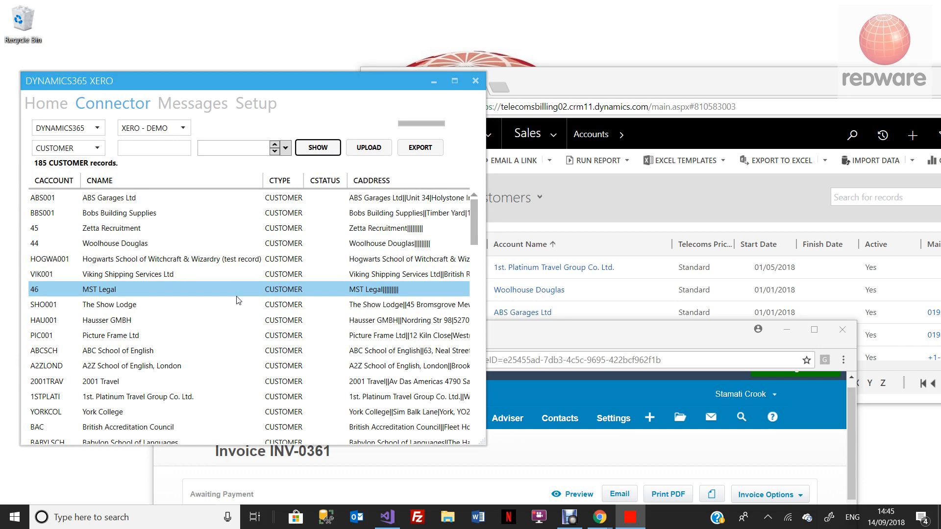
Bring the Xero and Dynamics 365 windows forward and arrange them so both overlap the connector's side of the desktop.
{"action": "left_click_drag", "start_coordinate": [546, 334], "coordinate": [462, 146]}
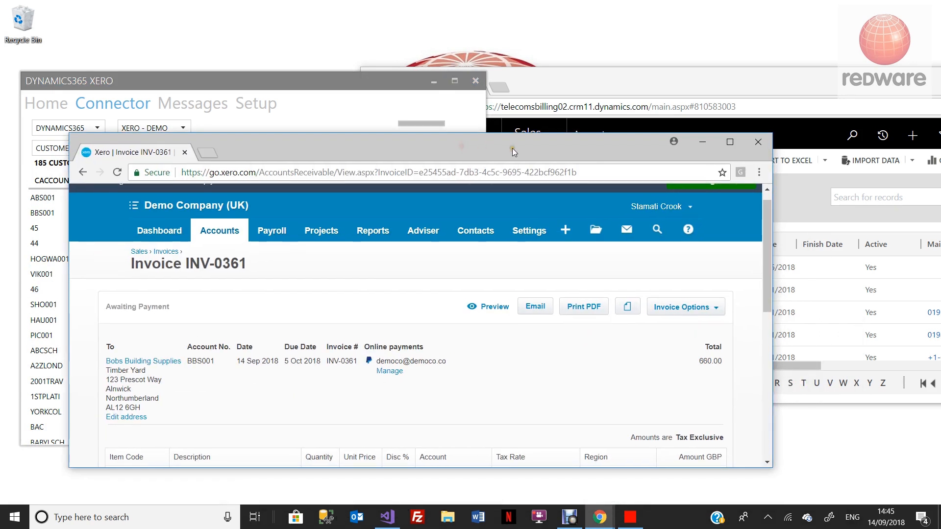
{"action": "left_click_drag", "start_coordinate": [678, 77], "coordinate": [668, 298]}
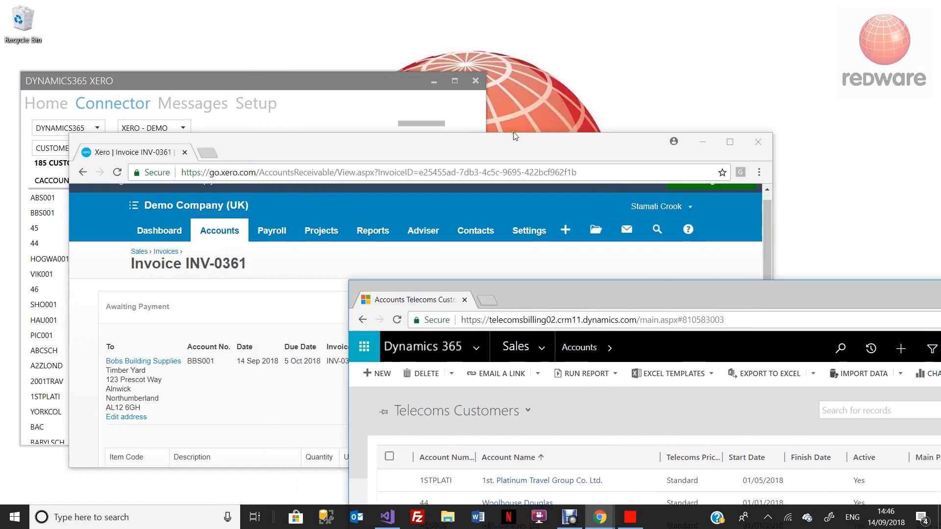